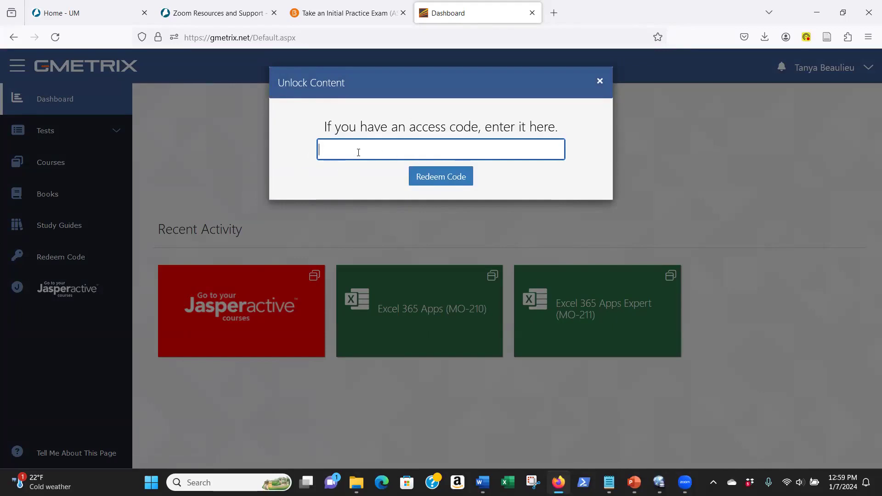
Dismiss the access code prompt and view the GMetrix SMS download page.
left_click(599, 81)
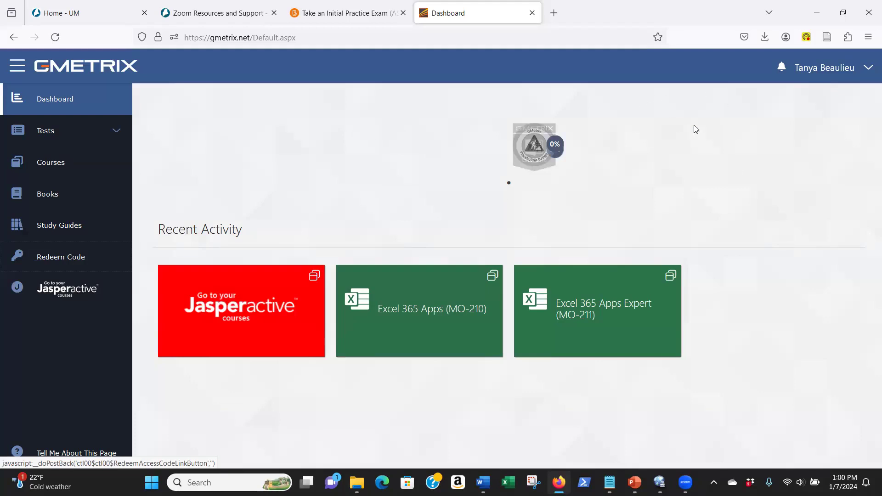
left_click(824, 68)
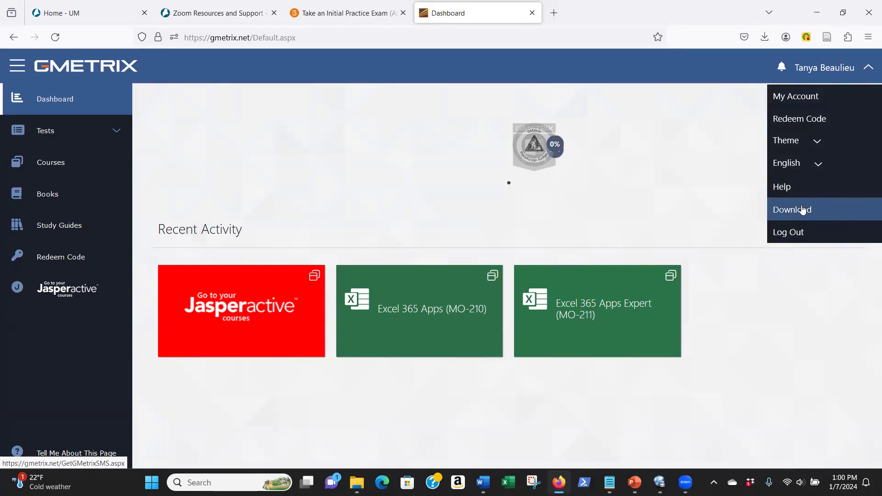
left_click(801, 210)
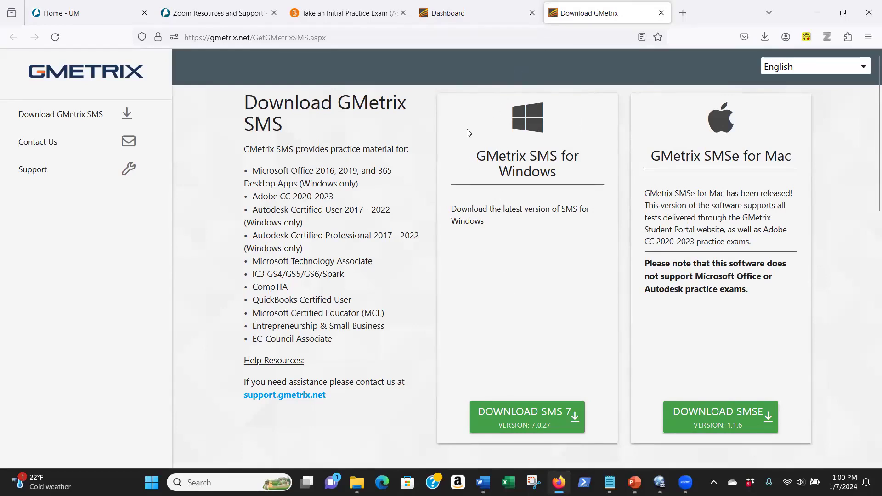
left_click(662, 13)
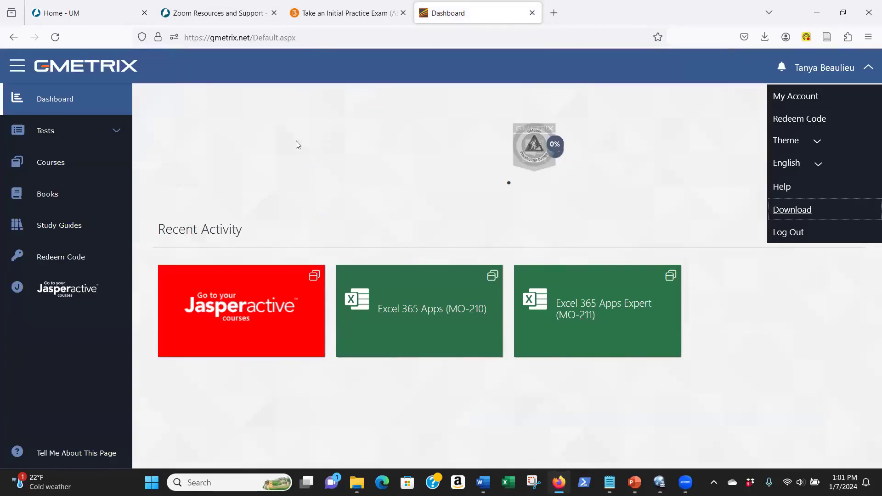
Begin a new test and display the Excel 365 tests within Microsoft 365 Apps.
left_click(40, 131)
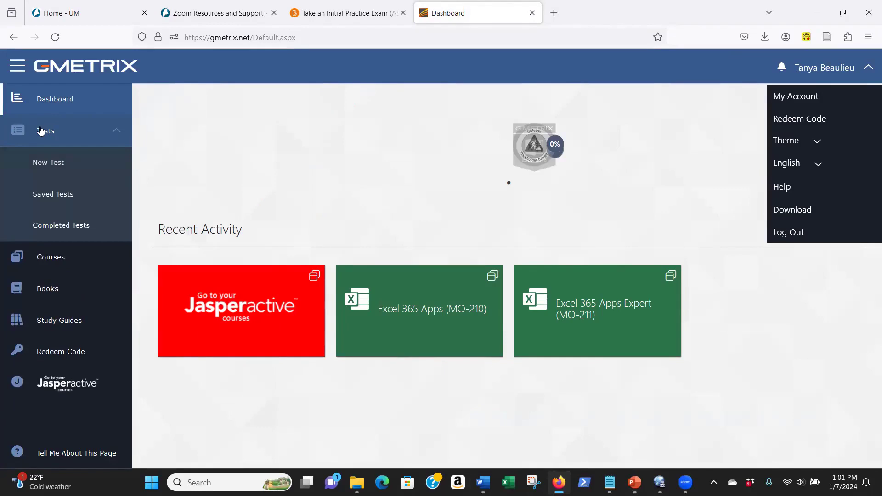
left_click(41, 164)
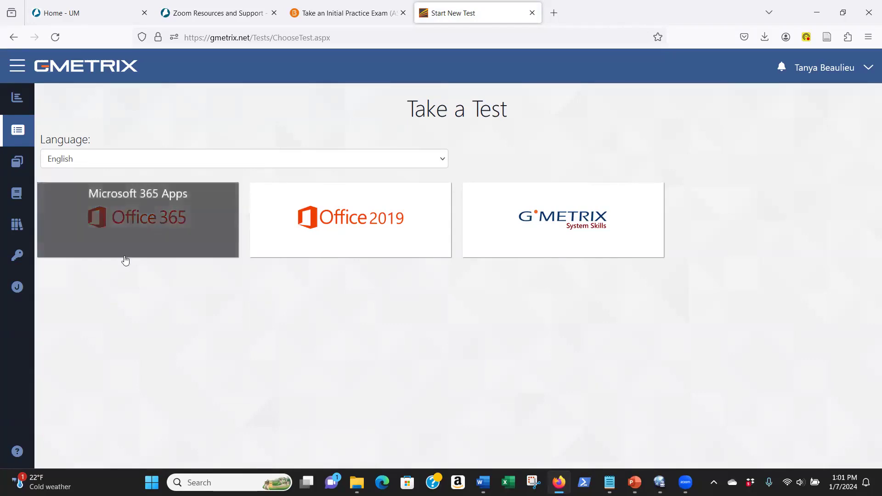
left_click(129, 216)
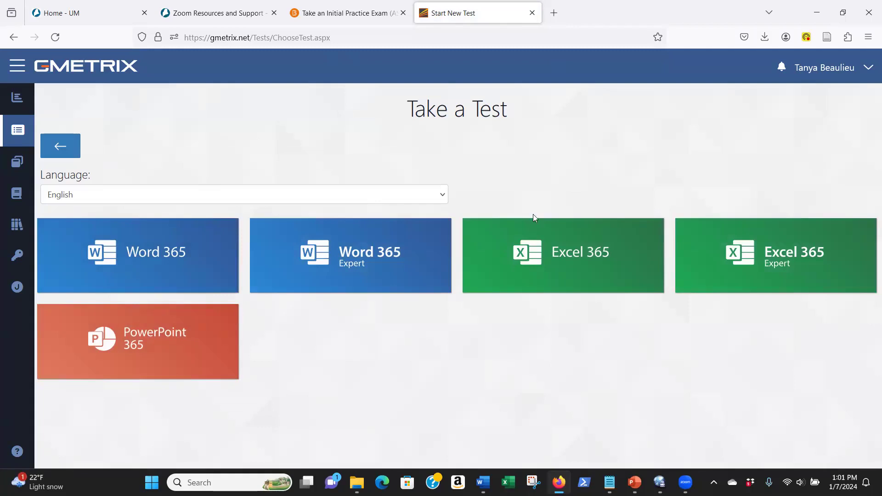
left_click(558, 242)
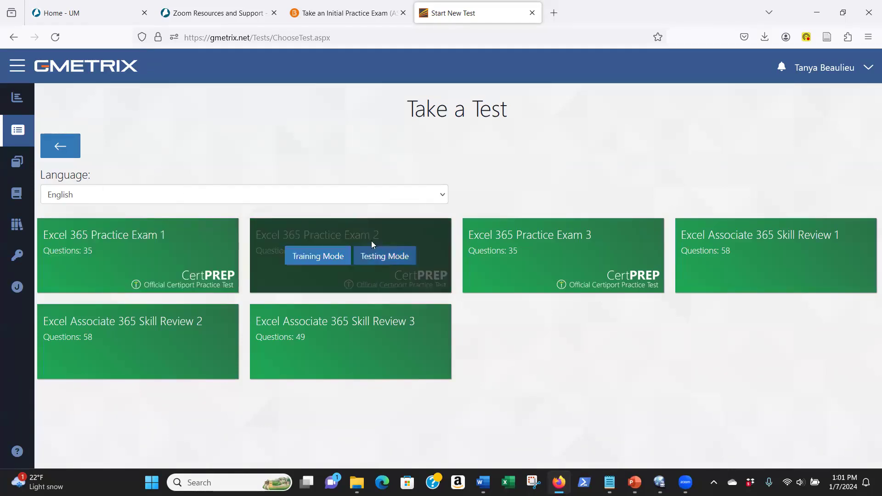
Launch Excel 365 Practice Exam 1 in Testing Mode, downloading its test resources and continuing into the exam.
mouse_move(542, 268)
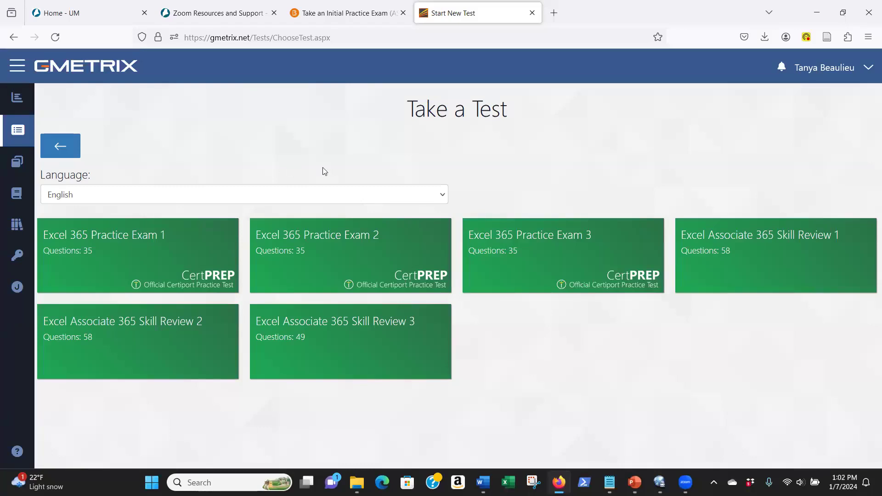
mouse_move(370, 258)
mouse_move(143, 262)
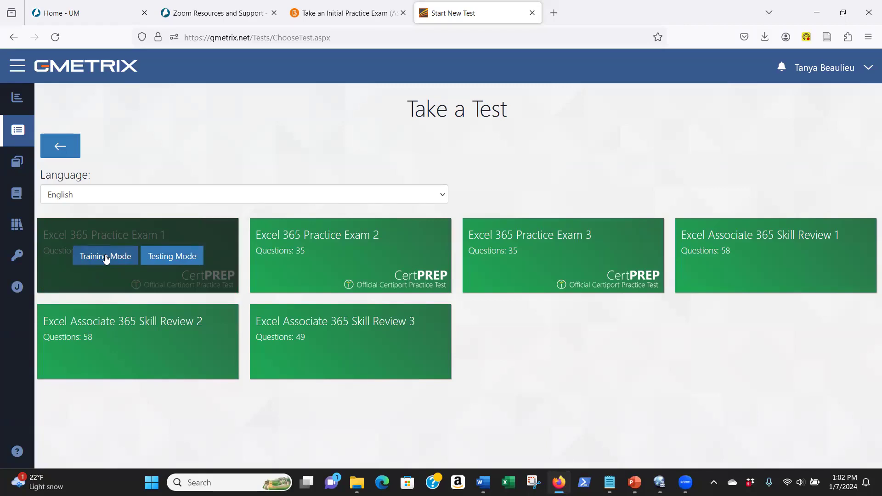
left_click(170, 256)
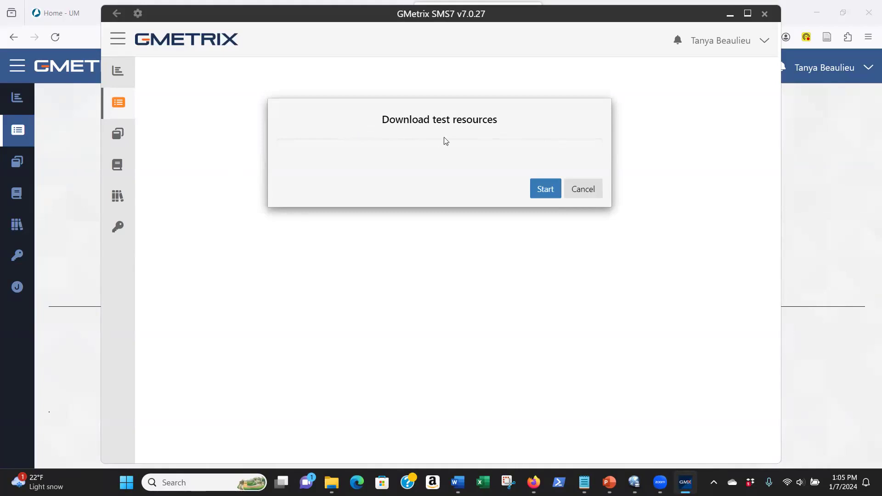
left_click(542, 190)
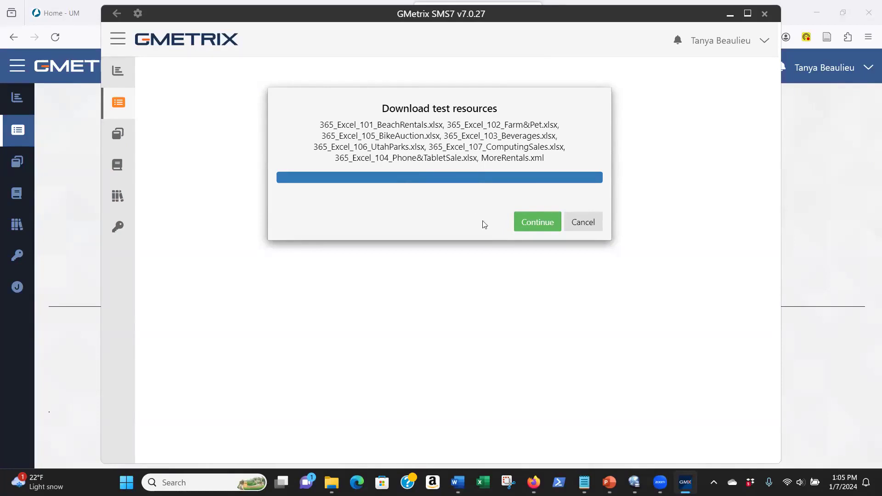
left_click(542, 221)
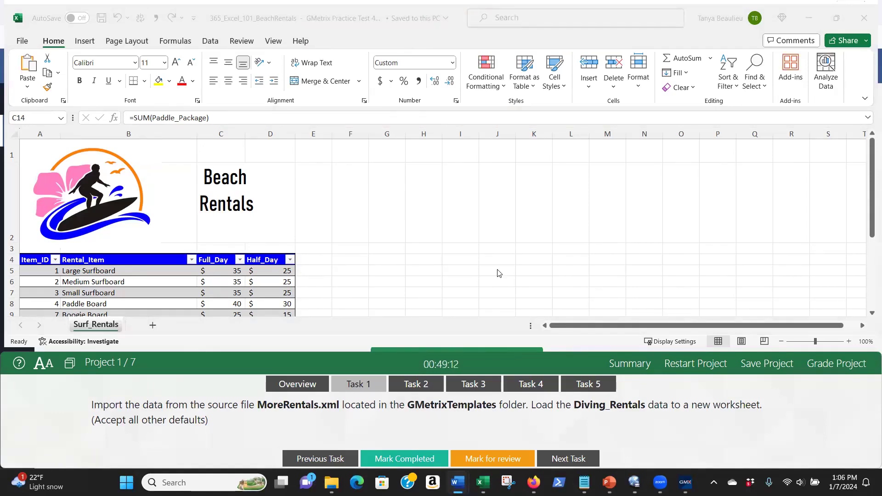
left_click(175, 38)
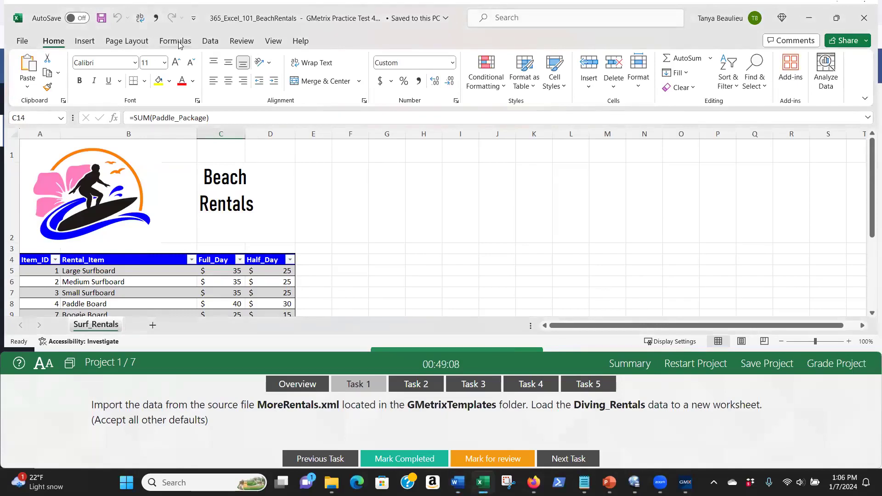
left_click(178, 44)
left_click(125, 42)
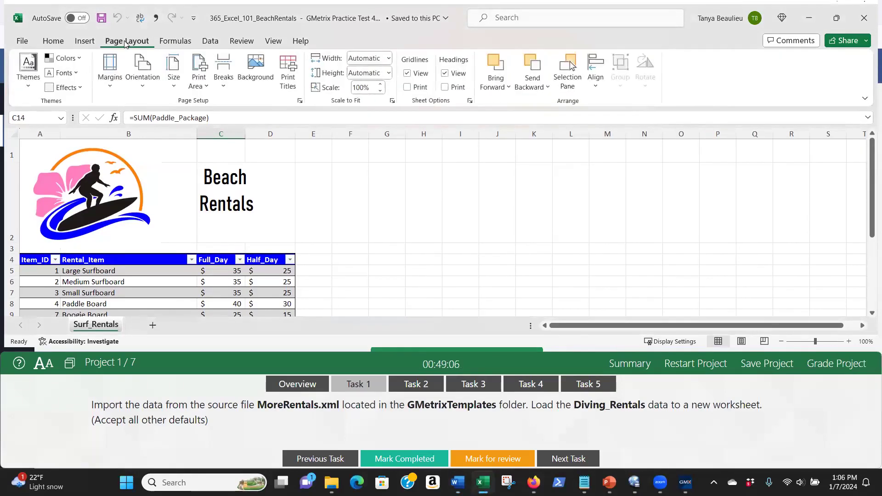
left_click(255, 64)
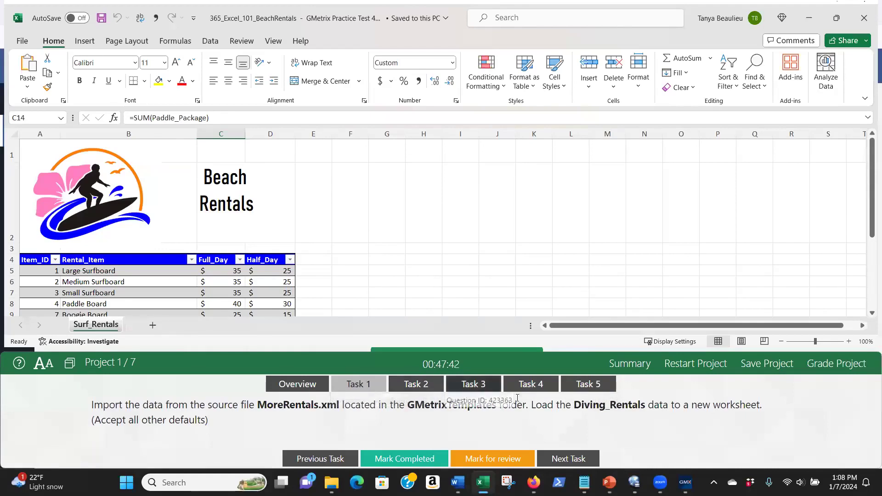
Review the Beach Rentals project overview and its task instructions.
left_click(284, 386)
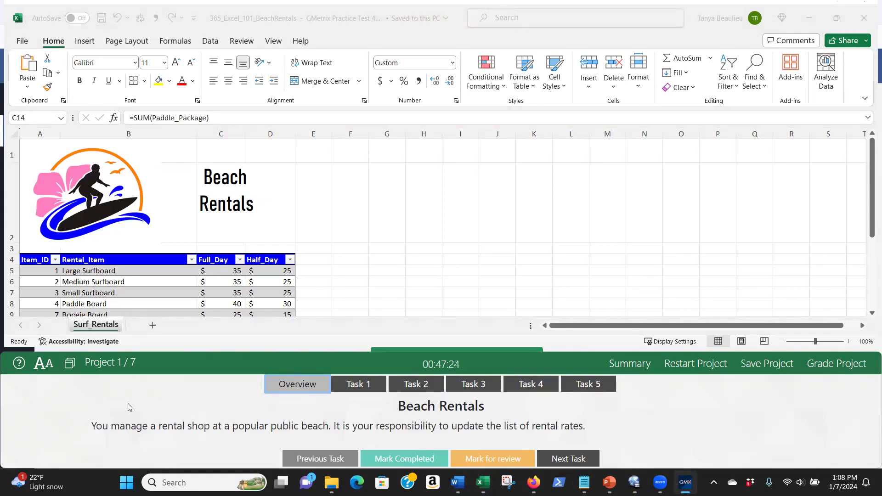
left_click(358, 386)
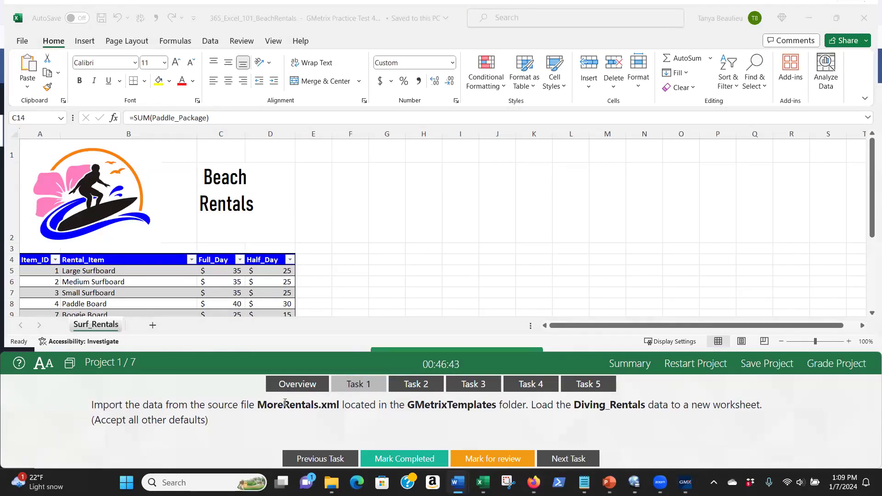
left_click(473, 385)
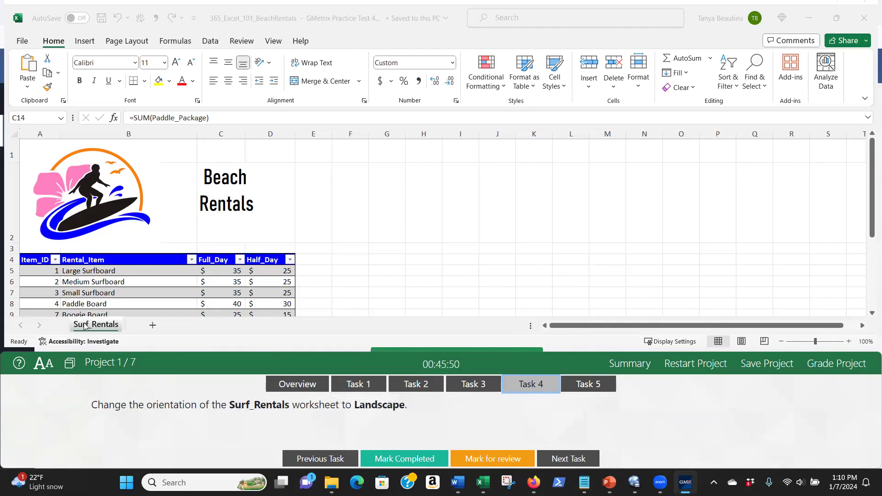
Change the page orientation of the Surf_Rentals worksheet to Landscape.
left_click(281, 44)
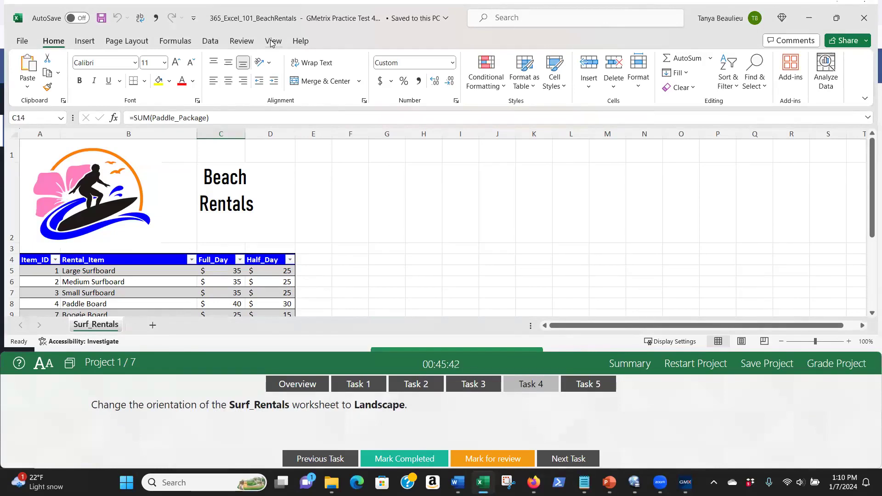
left_click(128, 43)
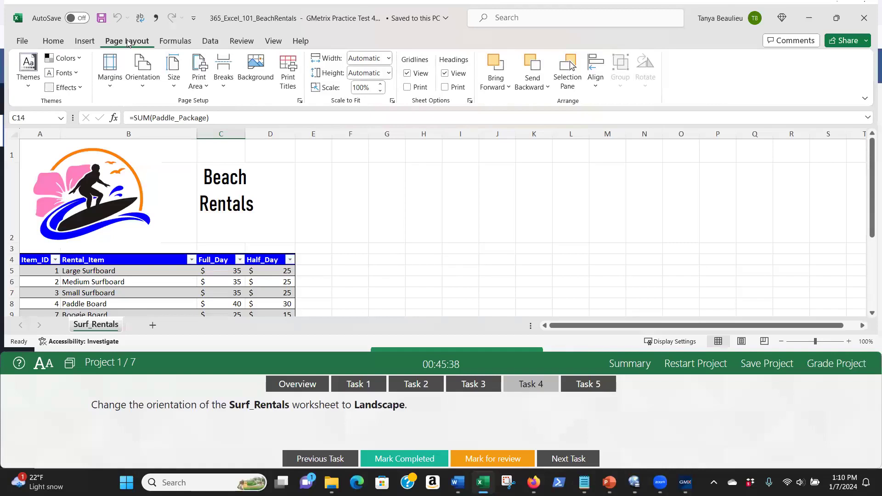
left_click(143, 78)
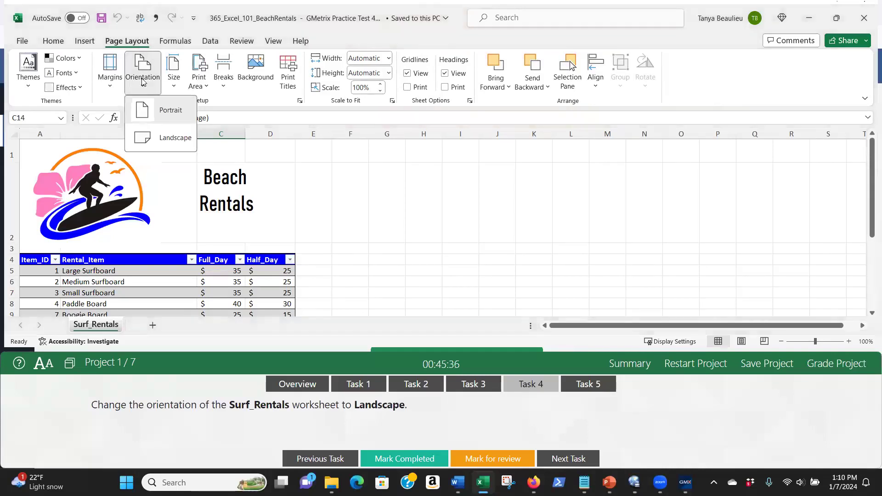
left_click(145, 138)
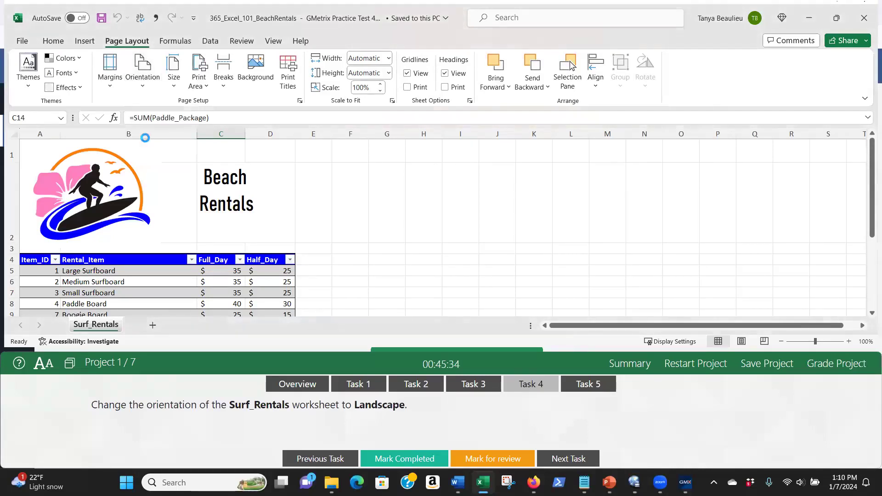
left_click(361, 269)
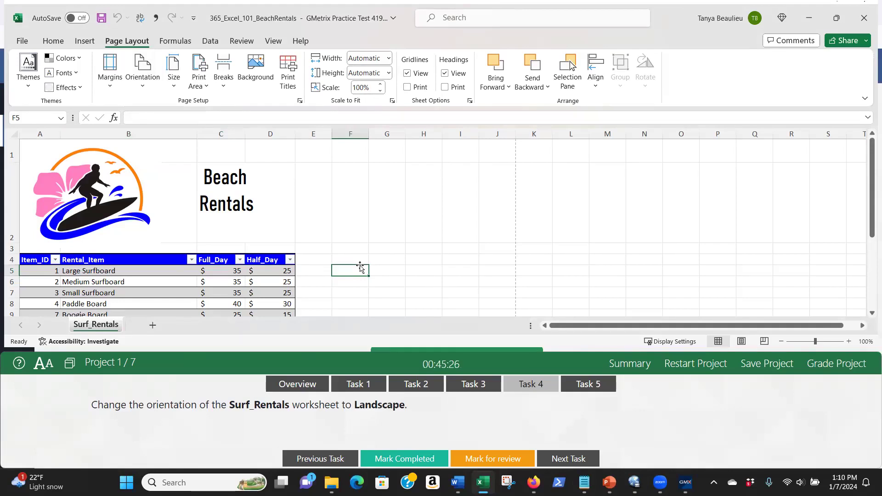
Read through the instructions for Tasks 1 to 5 of the Beach Rentals project.
left_click(355, 386)
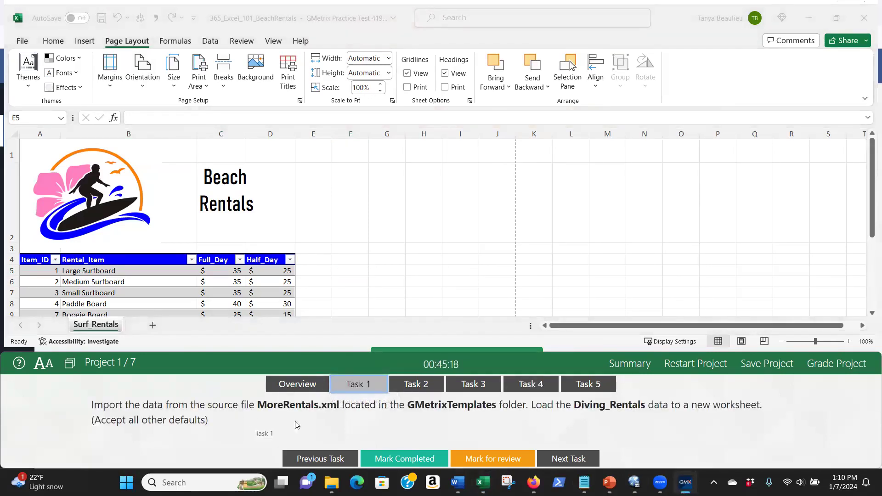
left_click(413, 386)
left_click(465, 385)
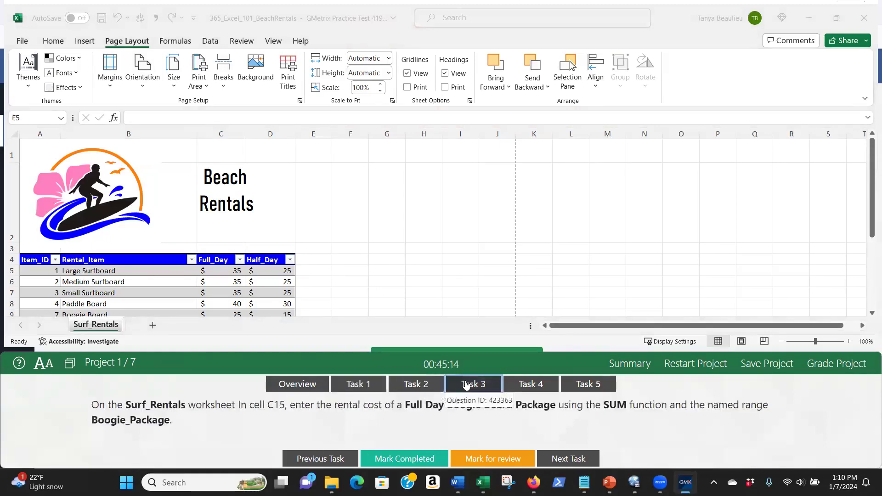
left_click(530, 384)
left_click(587, 384)
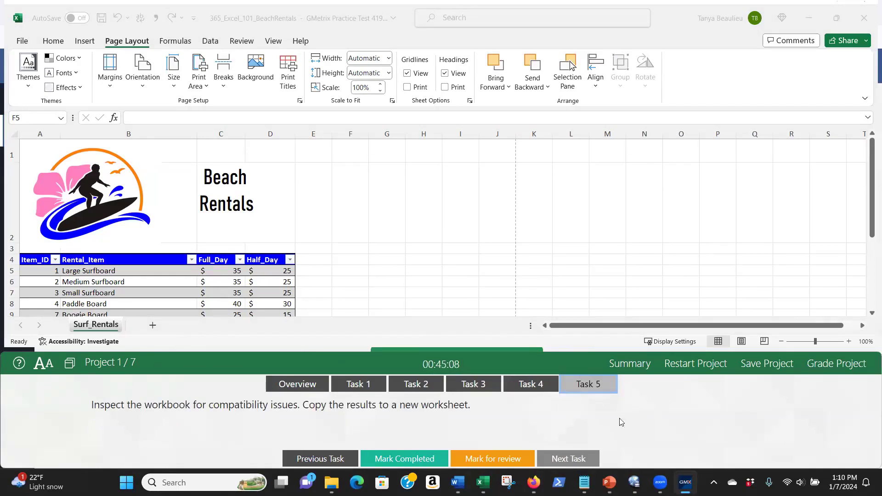
Submit Projects 1 and 2 for grading and go through the first tasks of Project 3.
left_click(837, 363)
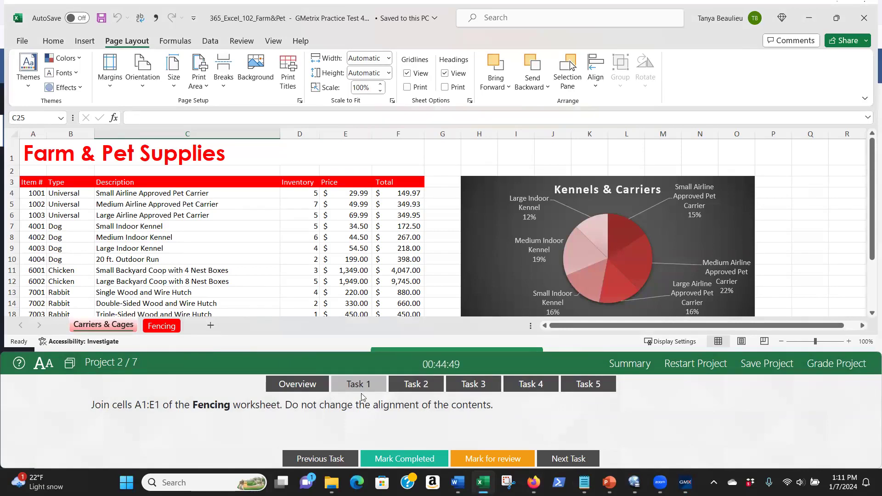
left_click(833, 364)
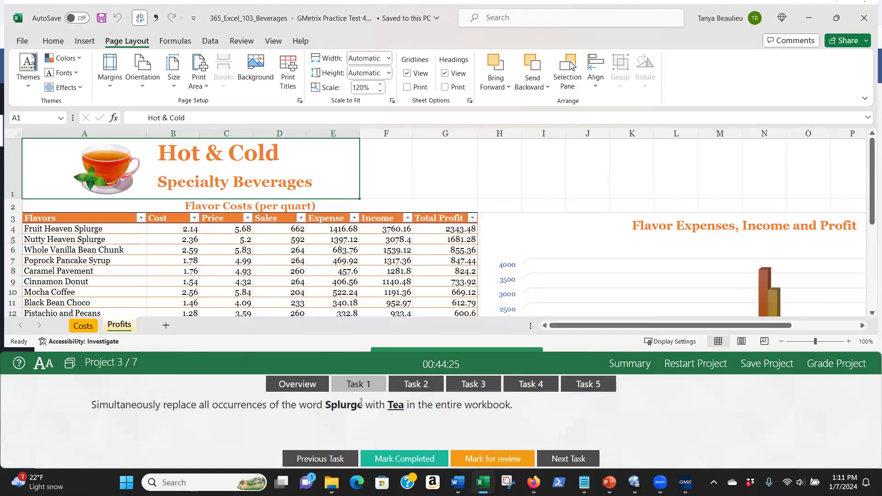
left_click(357, 385)
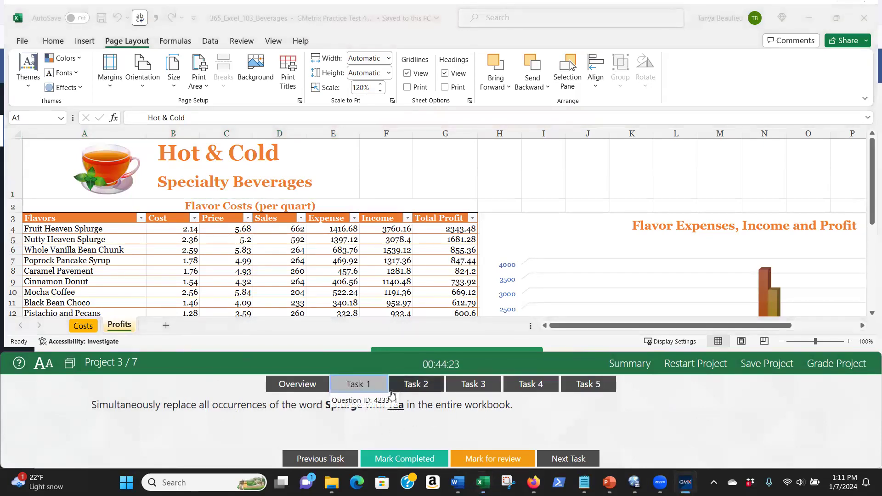
left_click(420, 383)
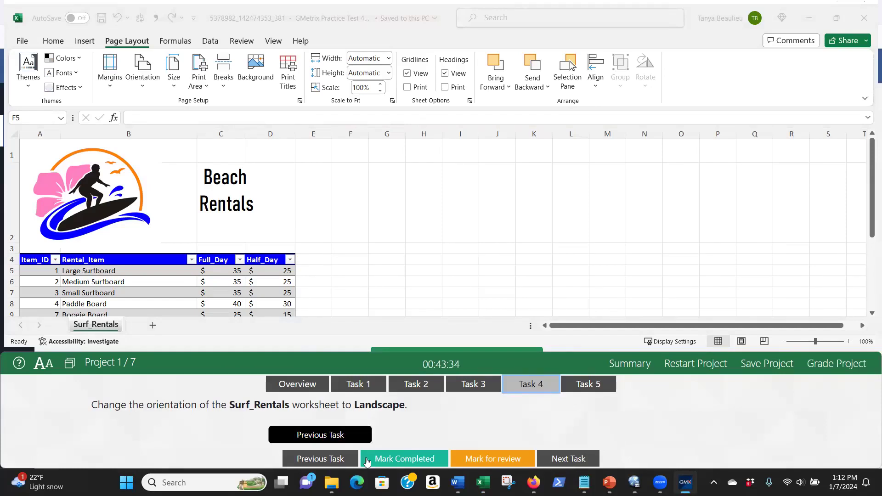
In Project 1, mark Task 4 as completed and flag Task 2 for review.
left_click(391, 461)
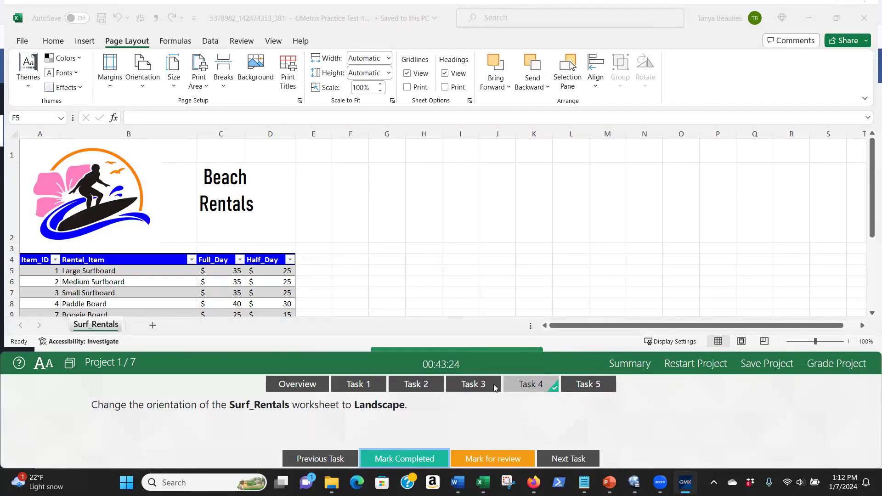
left_click(469, 389)
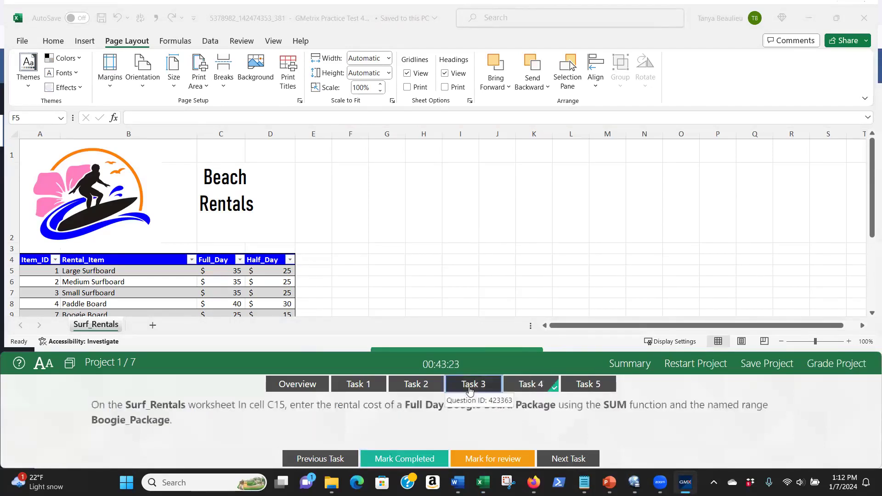
left_click(415, 386)
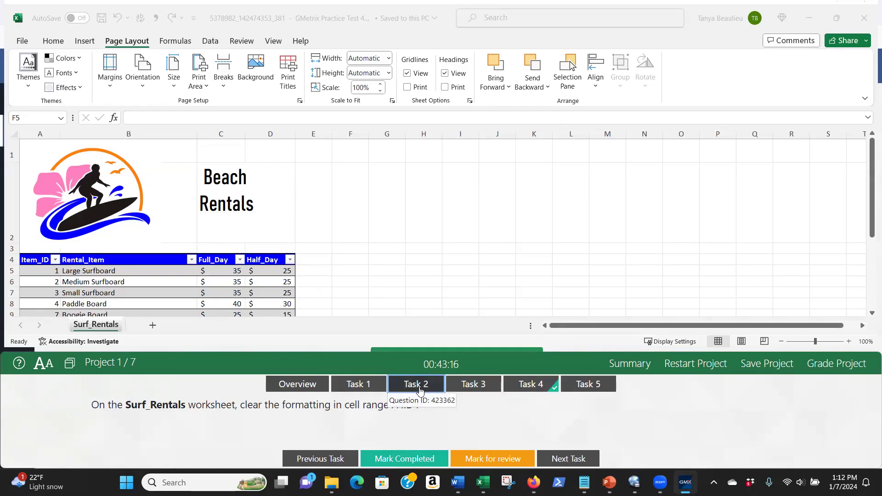
left_click(493, 460)
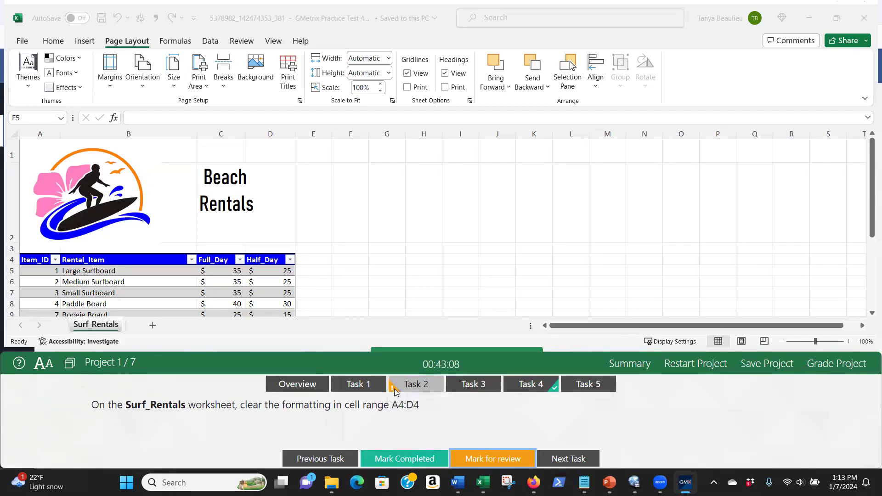
Mark Task 3 of the Beach Rentals project as both completed and for review, and submit the project for grading.
left_click(477, 388)
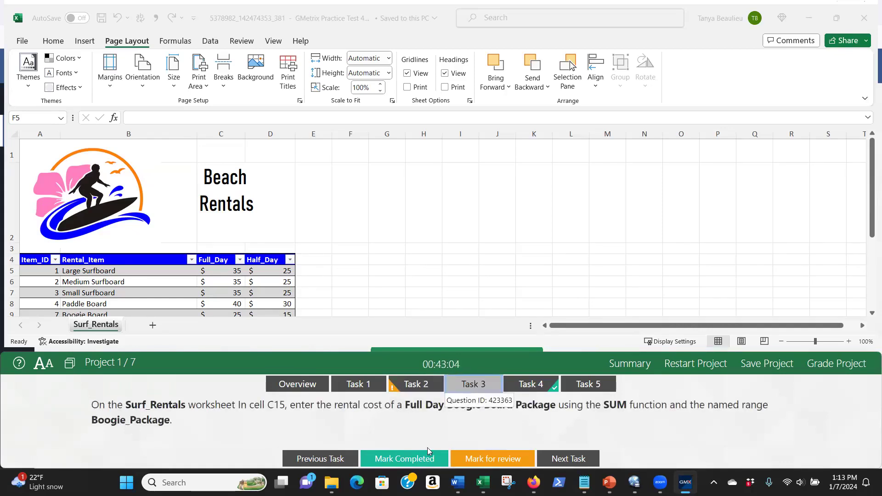
left_click(391, 459)
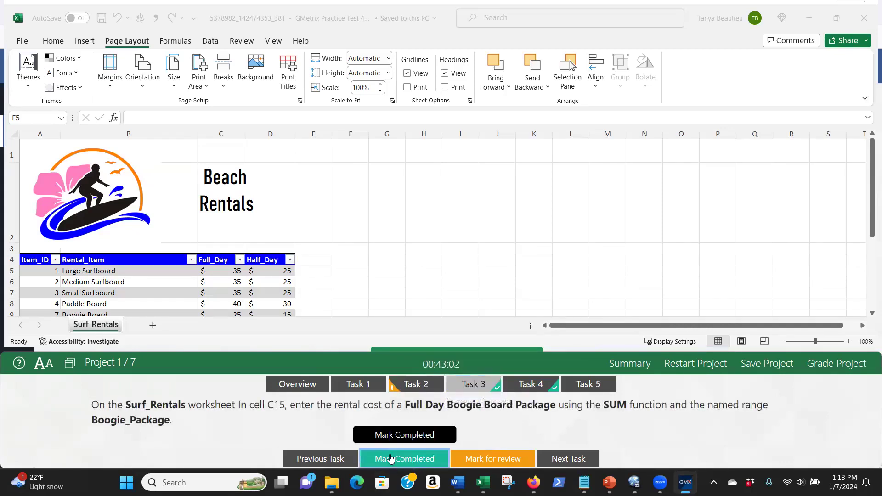
left_click(489, 460)
left_click(488, 460)
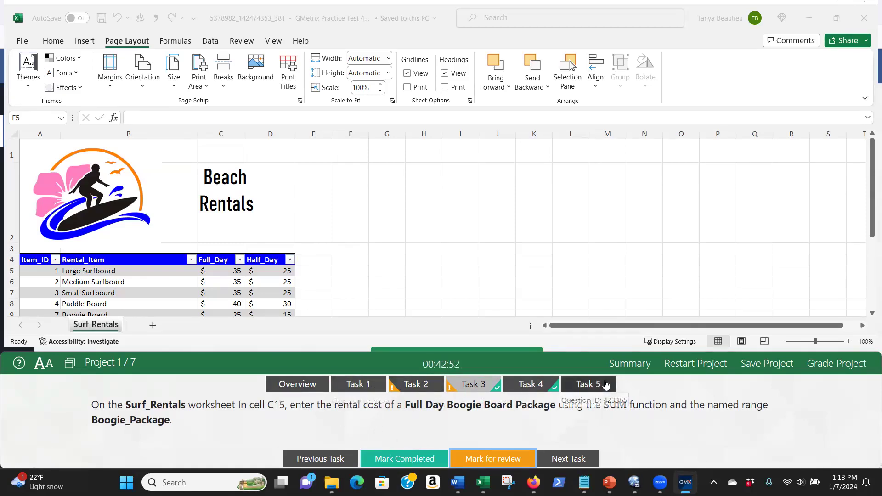
left_click(833, 365)
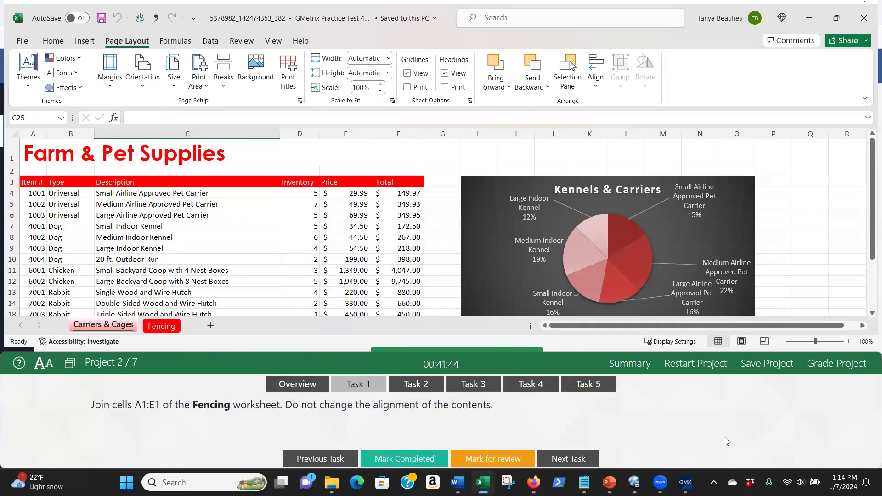
Request a restart of Project 2 but cancel it, and reopen Task 2 of Beach Rentals from the test summary.
left_click(694, 364)
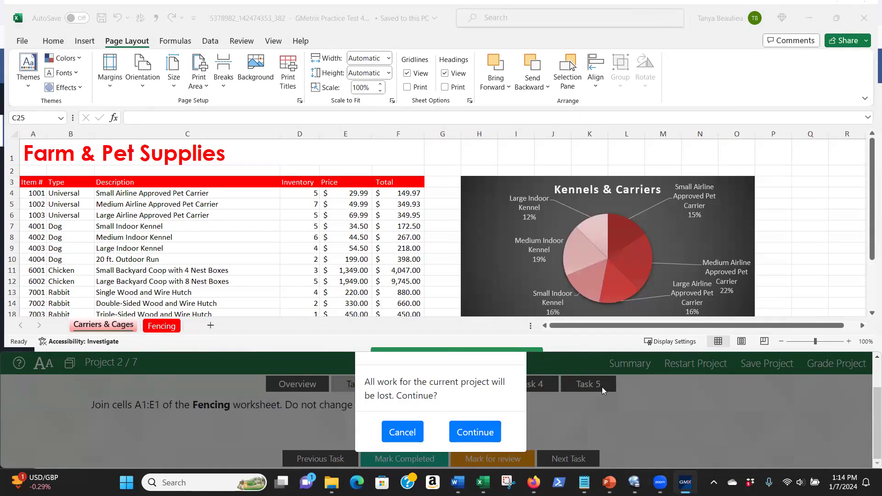
left_click(401, 433)
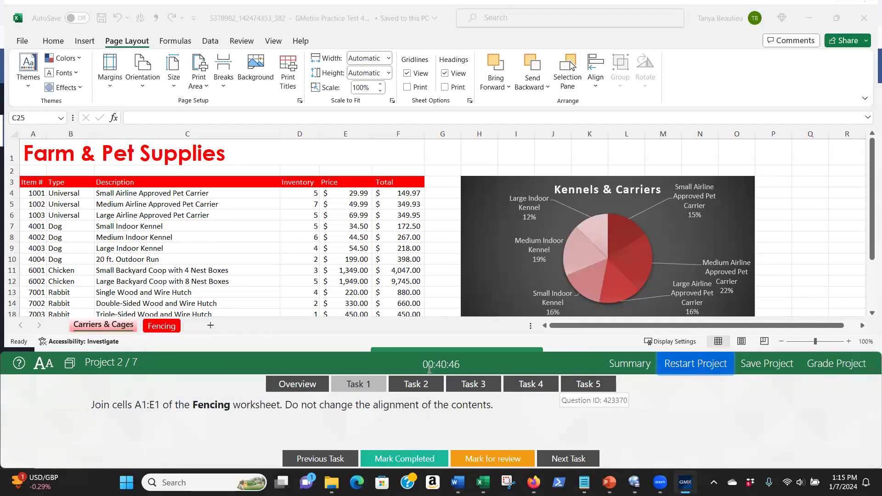
left_click(631, 364)
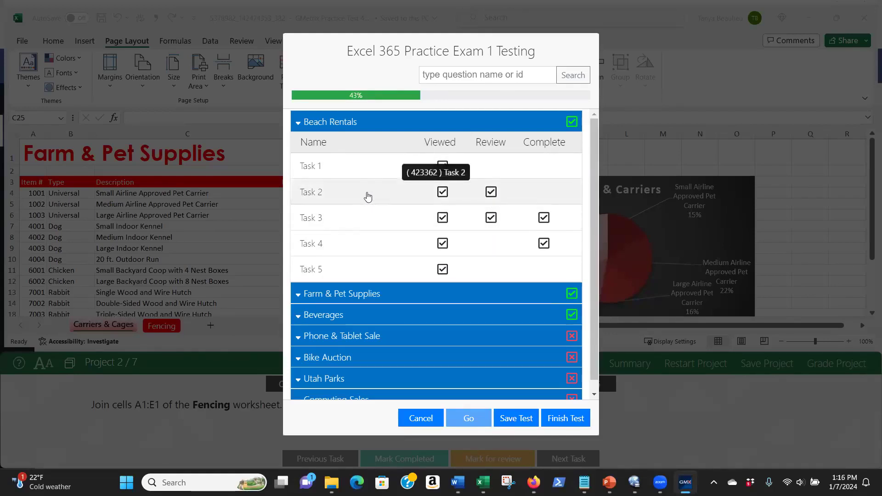
left_click(310, 193)
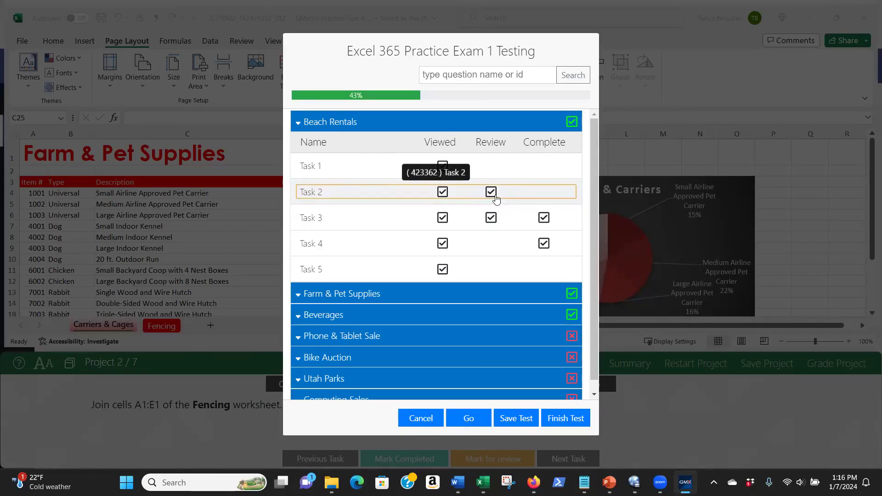
left_click(469, 419)
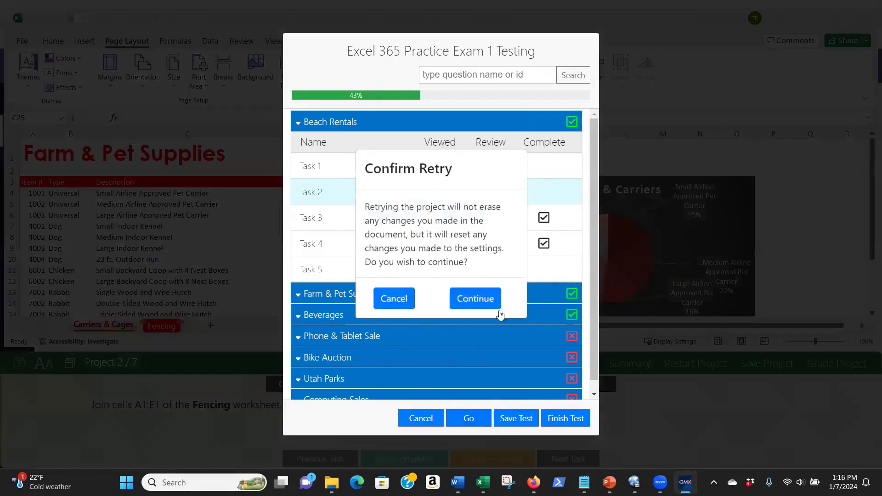
left_click(479, 299)
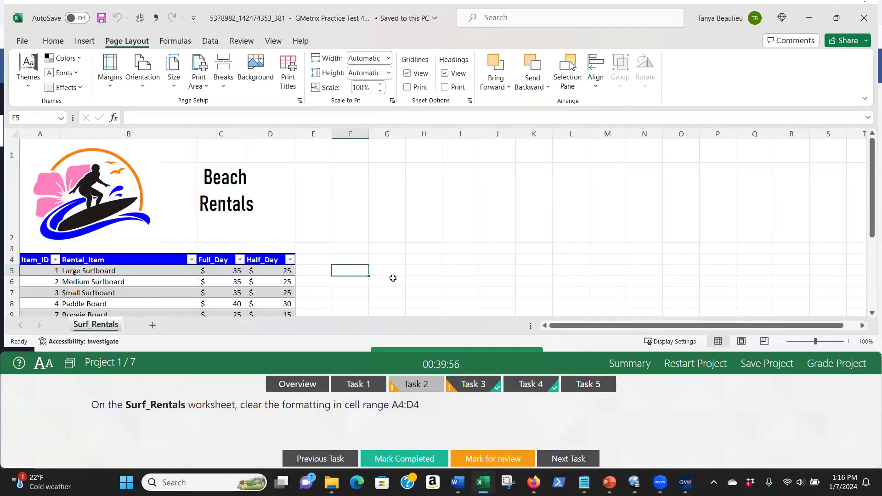
Finish the practice test from the test summary and confirm that it should be graded.
left_click(637, 365)
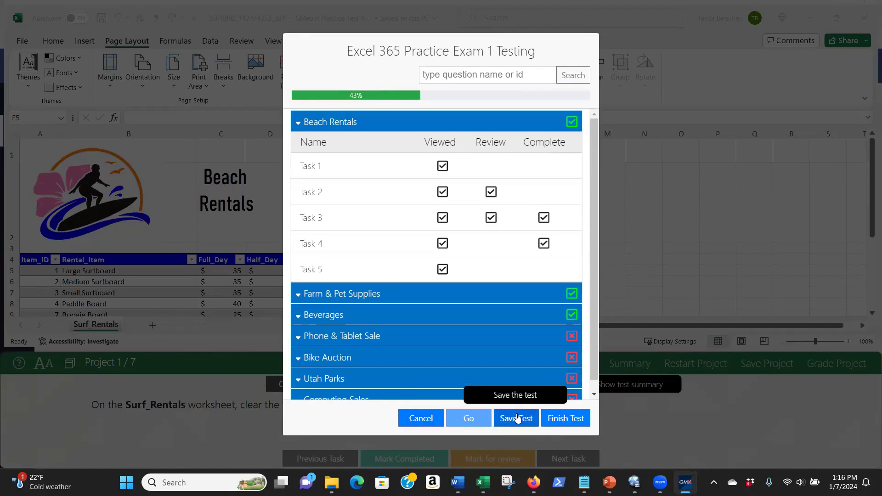
left_click(564, 421)
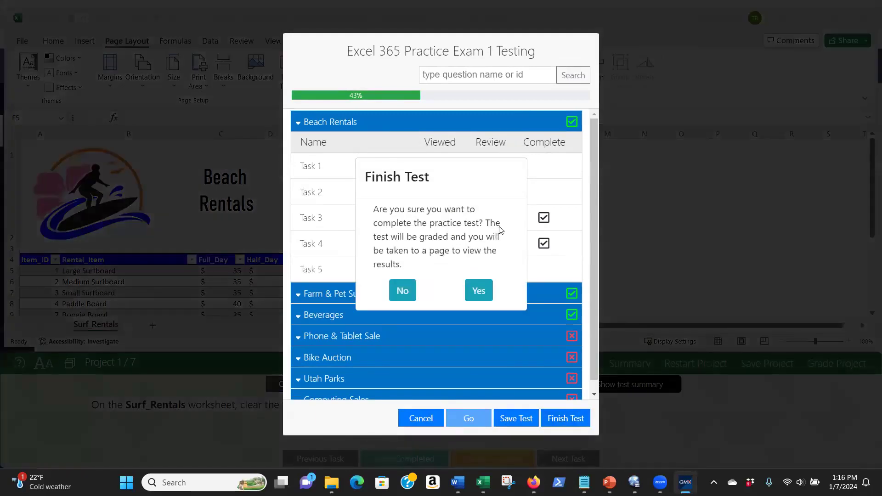
left_click(478, 291)
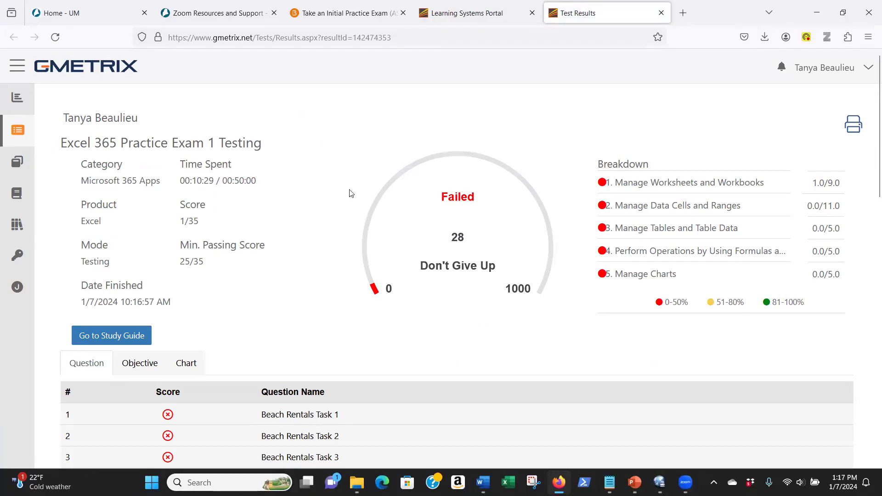
Examine the overall score, objective breakdown and per-question results of Excel 365 Practice Exam 1 Testing, and close the results page.
scroll(314, 221, "down", 1)
scroll(314, 221, "down", 2)
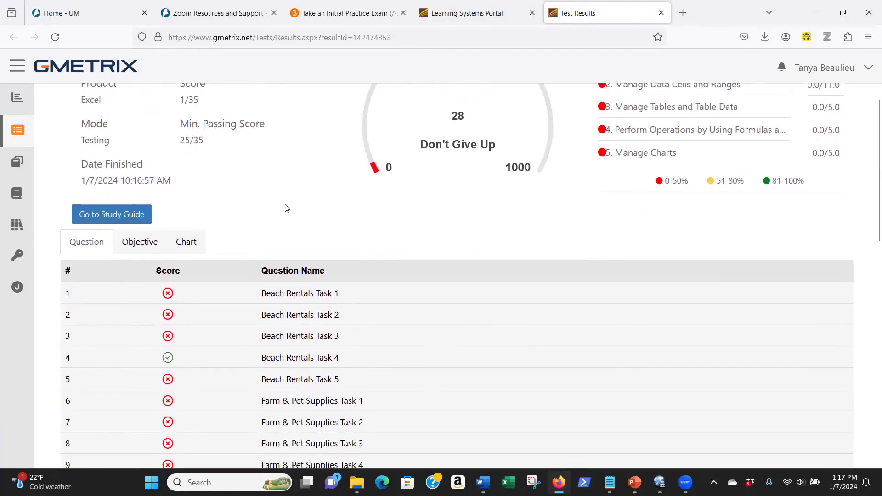
scroll(403, 382, "down", 3)
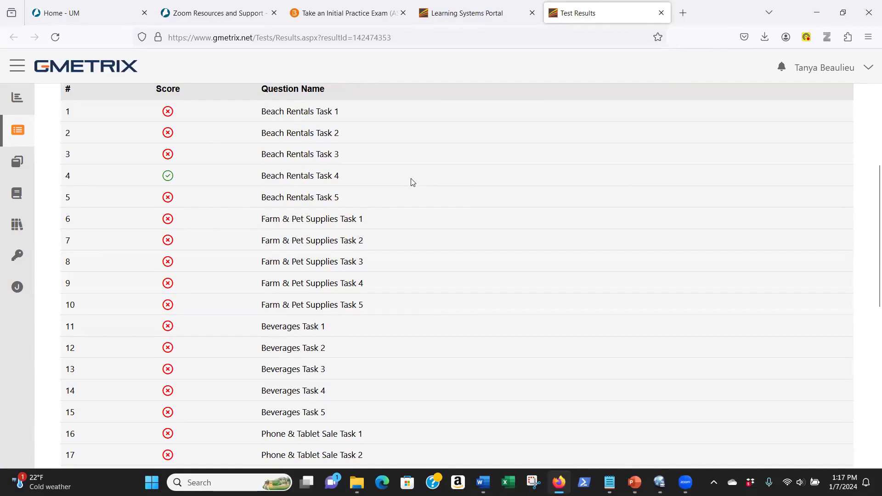
scroll(412, 182, "up", 7)
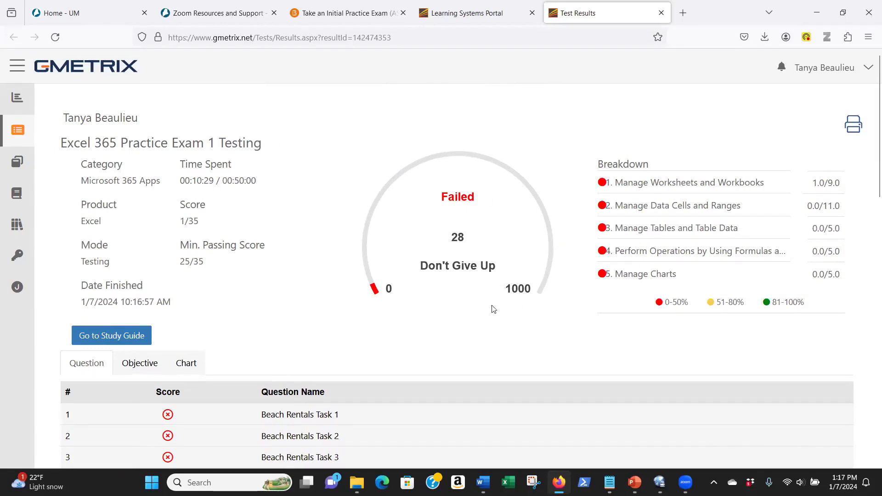
scroll(397, 319, "down", 5)
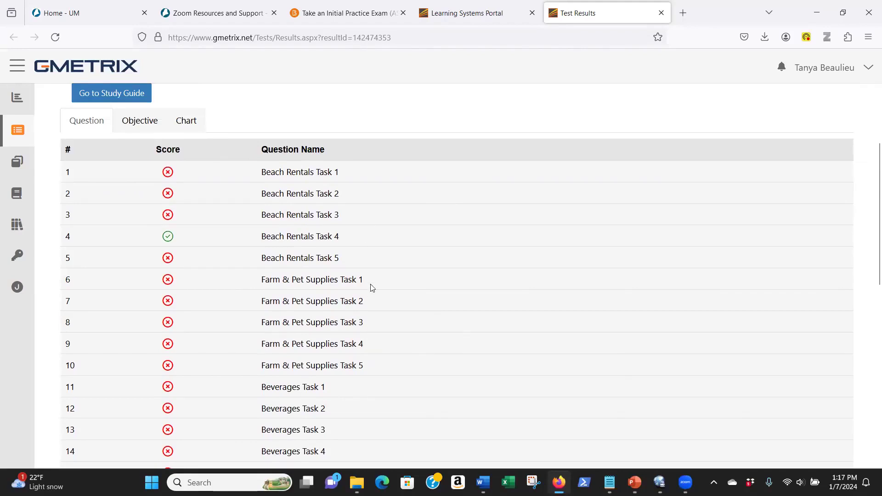
scroll(371, 287, "up", 5)
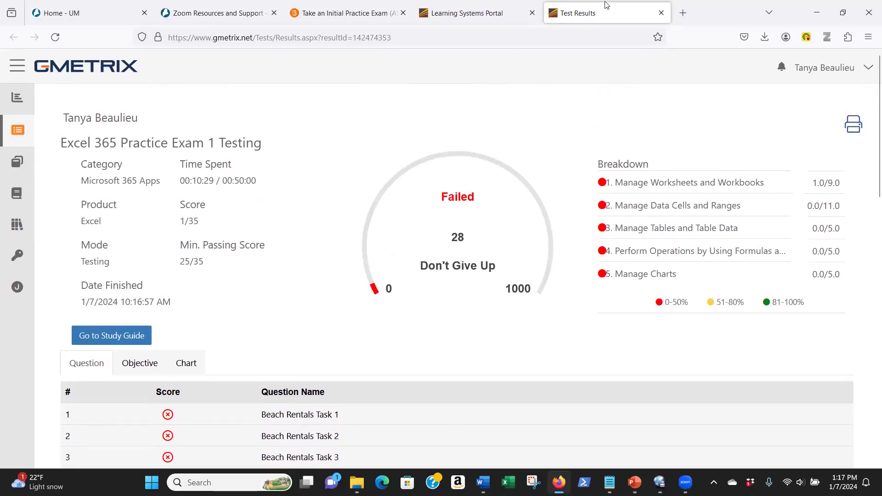
left_click(661, 14)
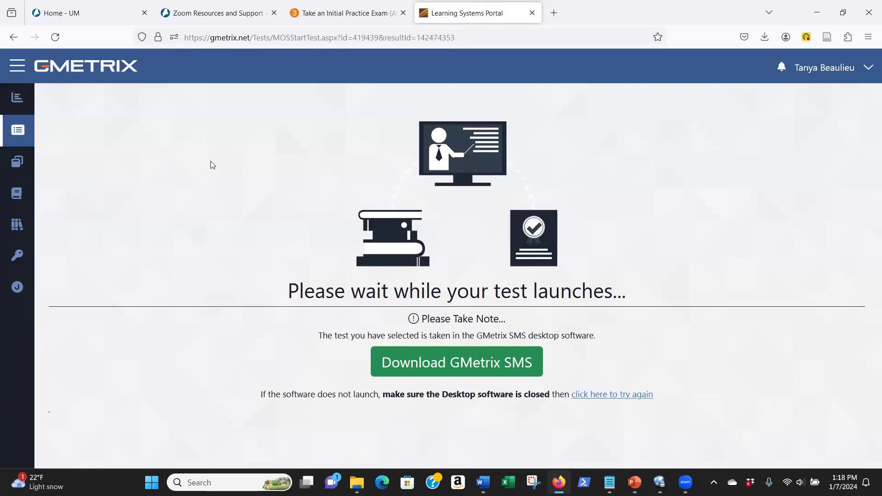
Go to the completed tests in the GMetrix portal and open the Excel 365 Practice Exam 1 Testing attempt completed 1/7/2024 10:16:57 AM.
mouse_move(13, 97)
left_click(42, 101)
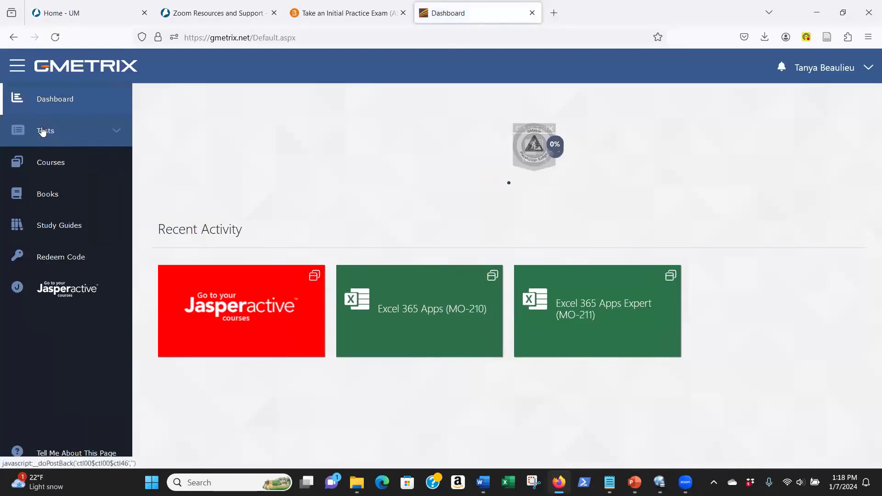
left_click(42, 132)
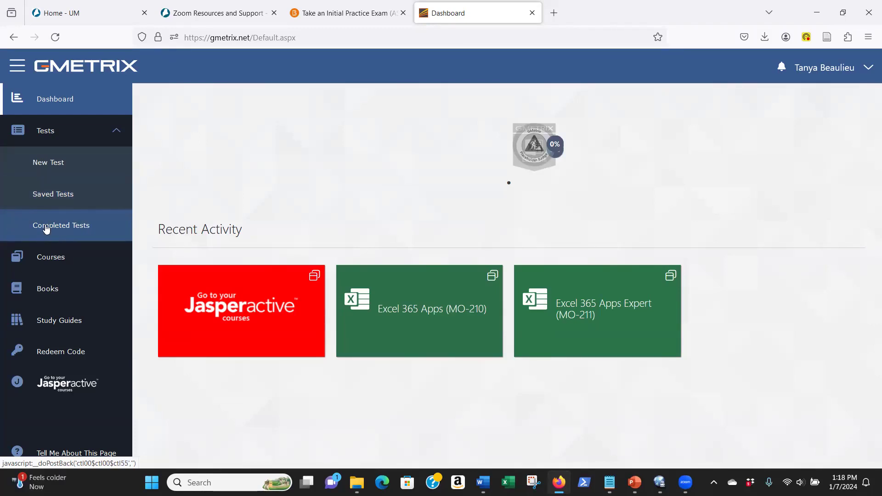
left_click(46, 225)
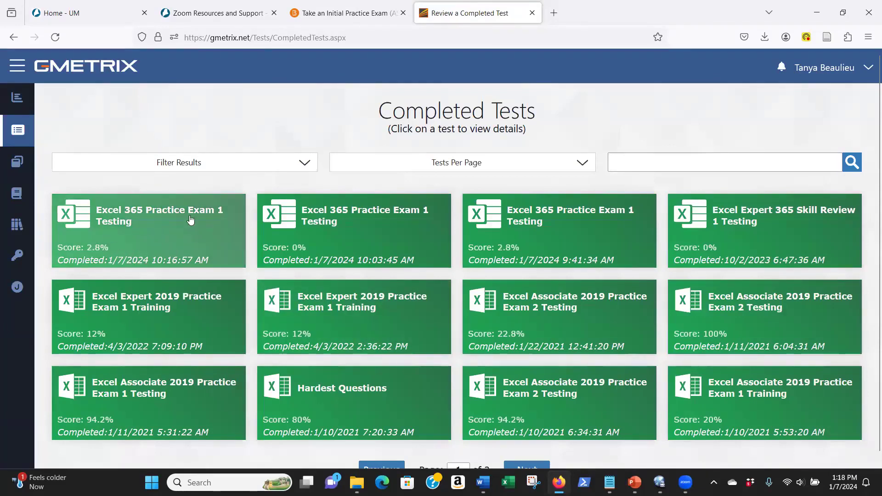
left_click(155, 224)
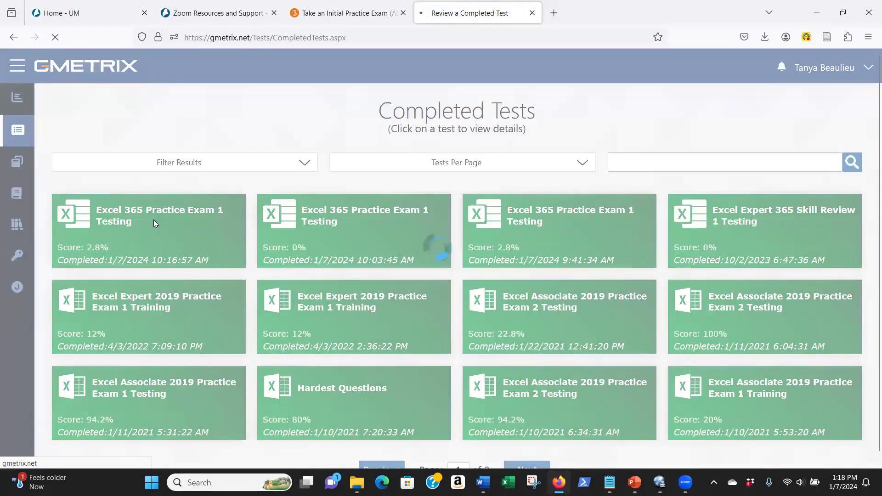